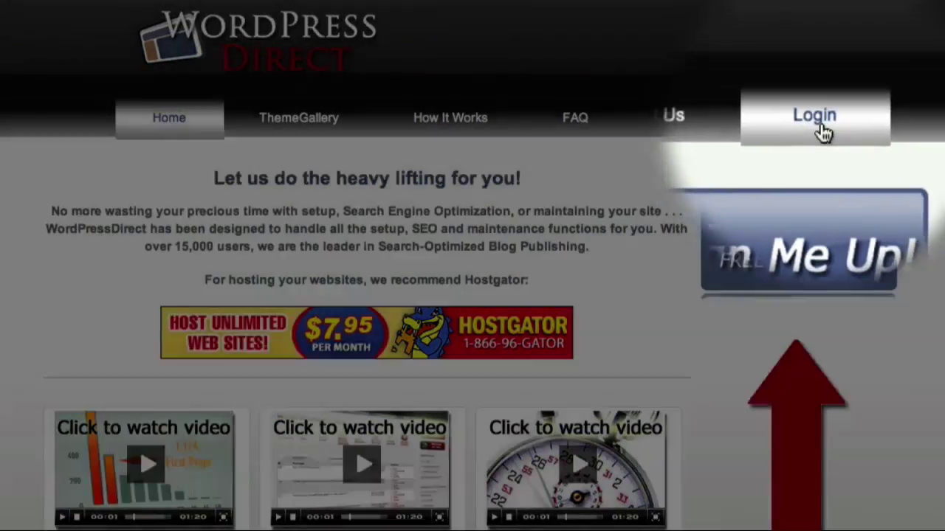
Sign in to the WordPress Direct member account with the account password
left_click(814, 117)
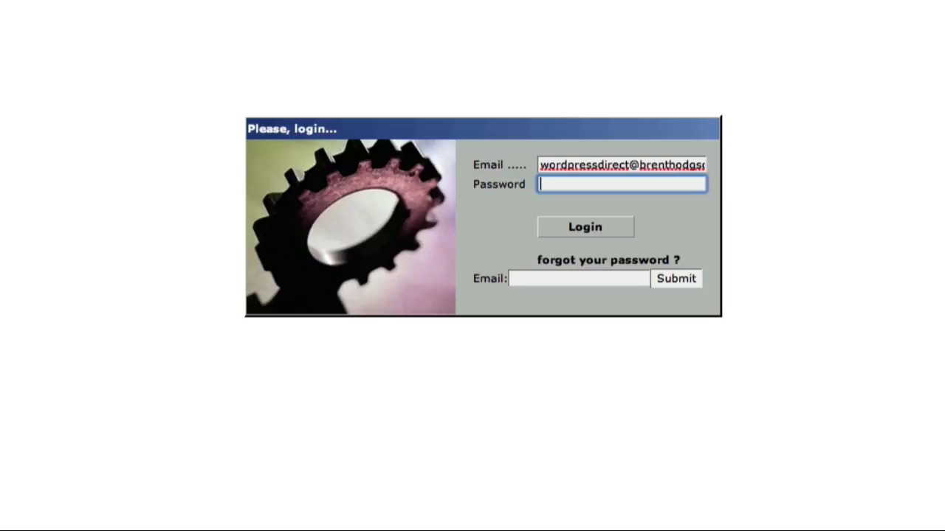
type("••••••")
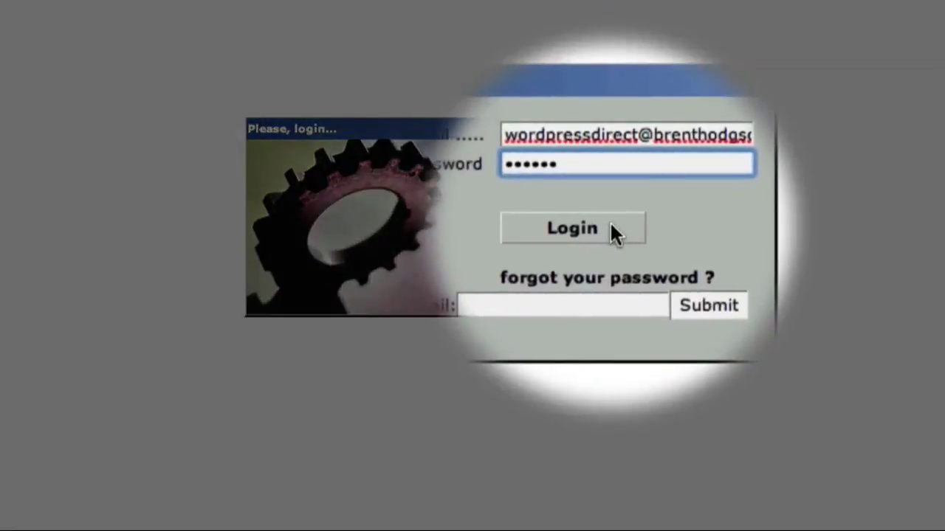
left_click(611, 225)
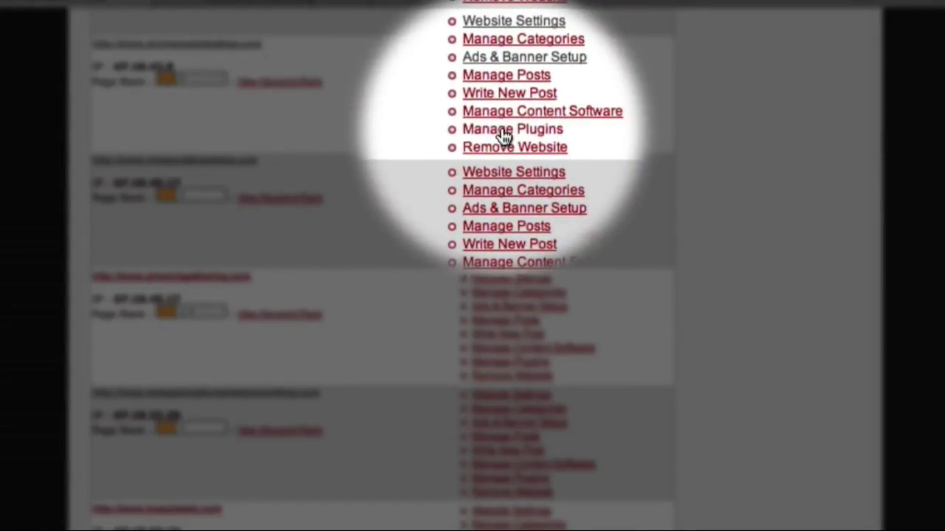
Show the Anniversary Idea Blog's plugins and scroll down to the Pretty Link plugin
left_click(504, 134)
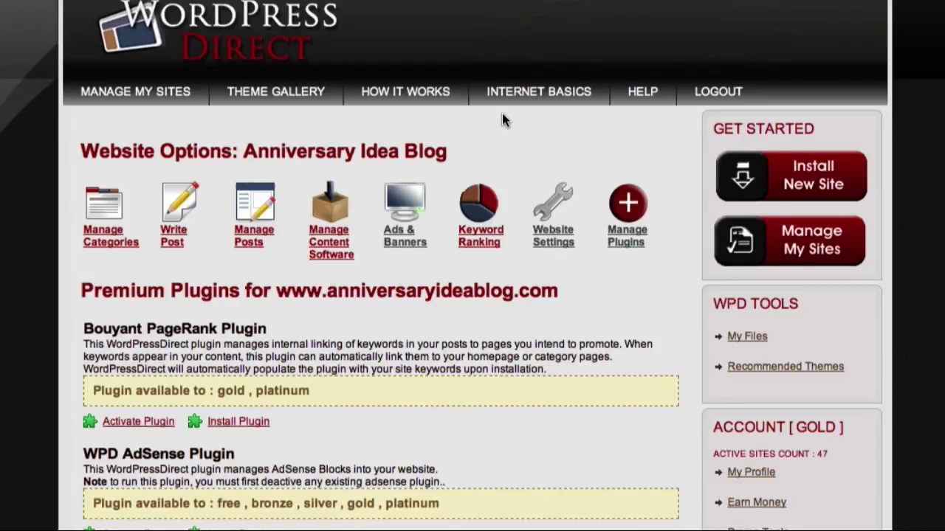
scroll(502, 120, "down", 2)
scroll(502, 120, "down", 6)
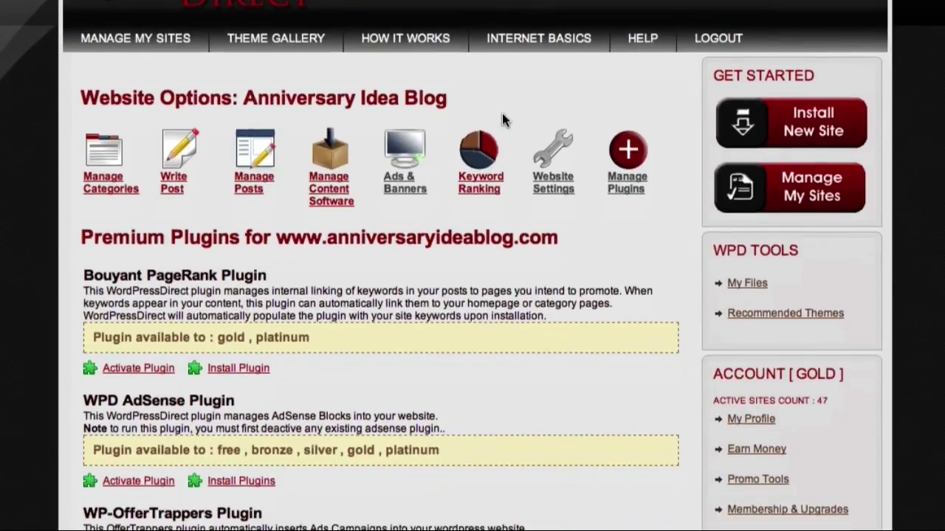
scroll(502, 120, "down", 2)
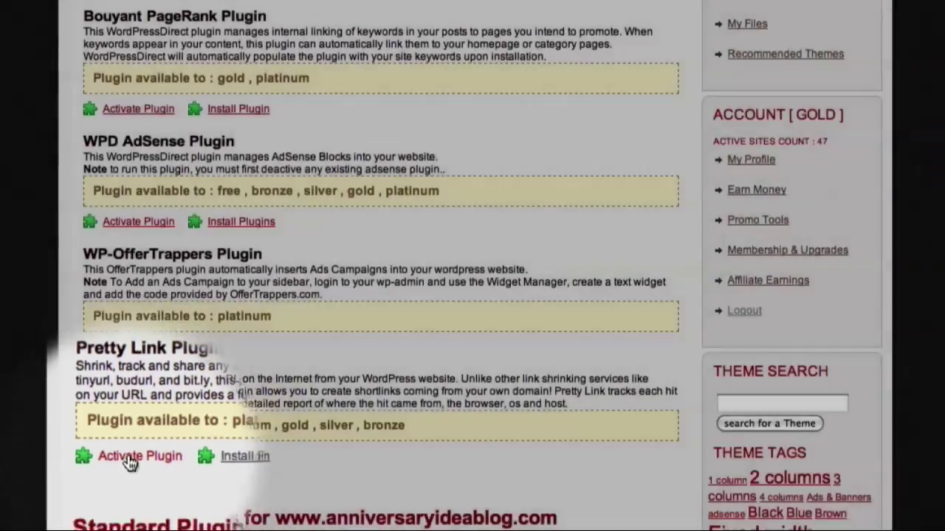
Activate Pretty Link on Anniversary Idea Blog and confirm Add New Link and Manage Links appear
left_click(126, 458)
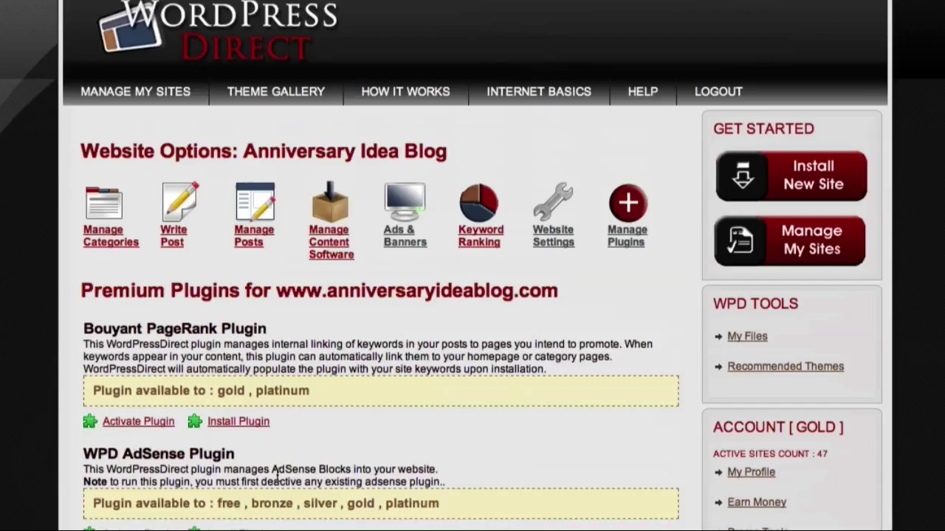
scroll(275, 473, "down", 4)
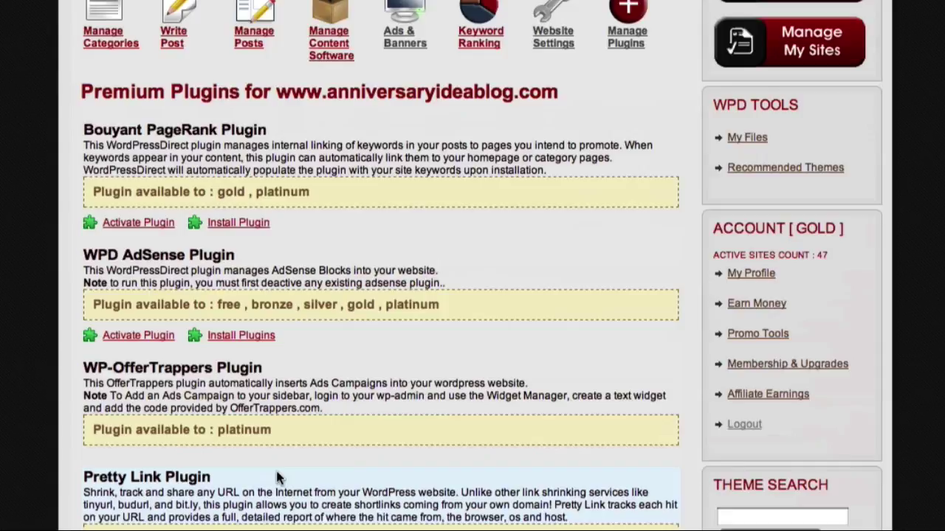
scroll(275, 473, "down", 2)
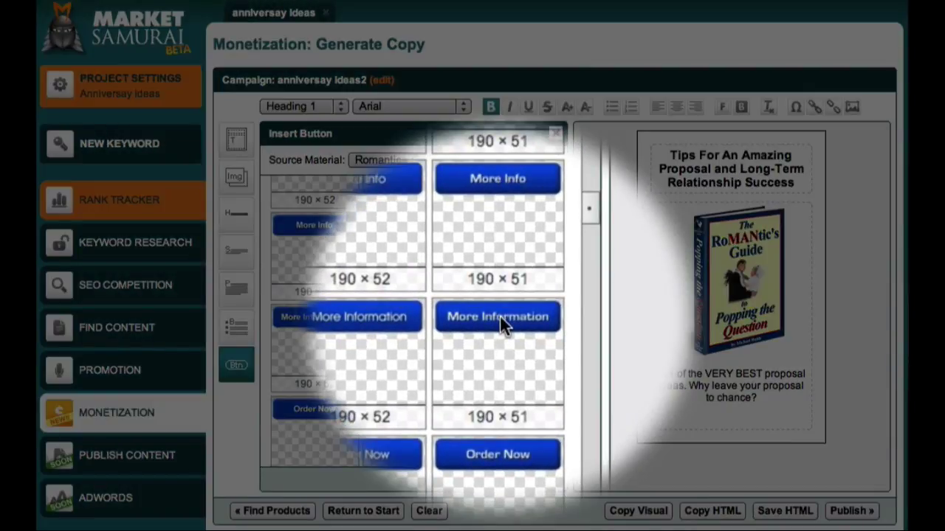
Insert a More Information button below the proposal ad text
left_click(499, 317)
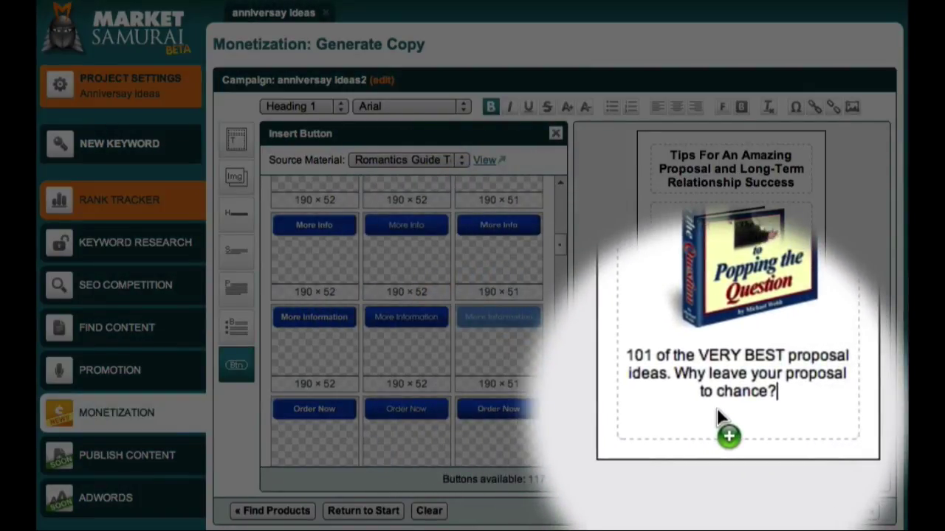
left_click(719, 415)
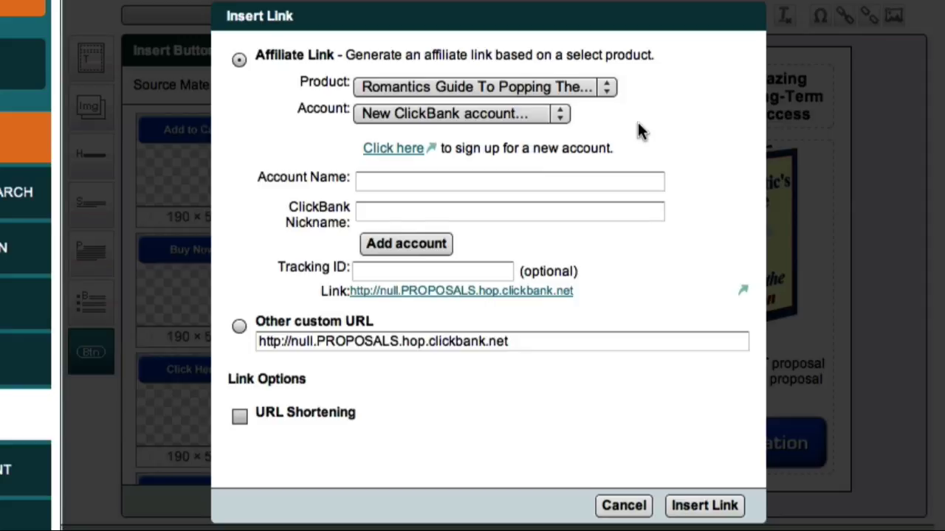
Add a ClickBank account with a friendly account name and the ClickBank nickname
mouse_move(323, 184)
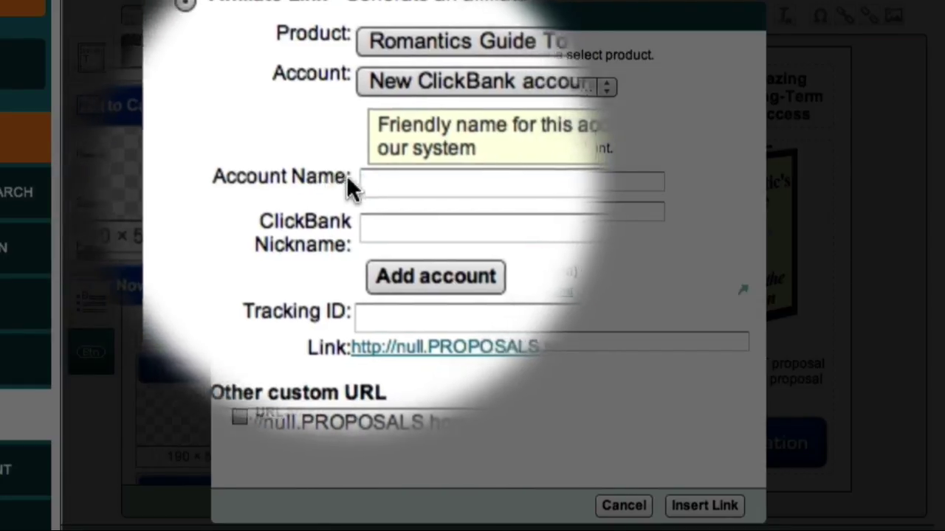
left_click(389, 182)
type("Anthony")
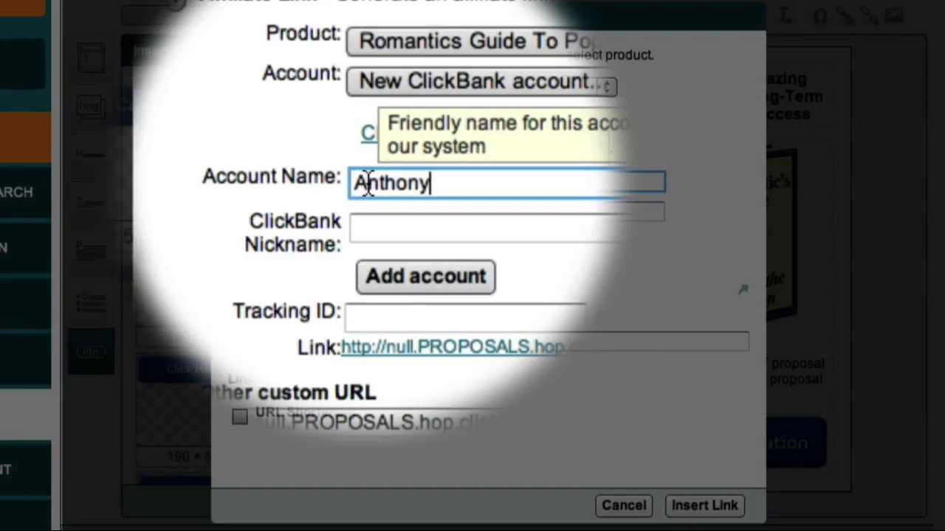
type("'s Click")
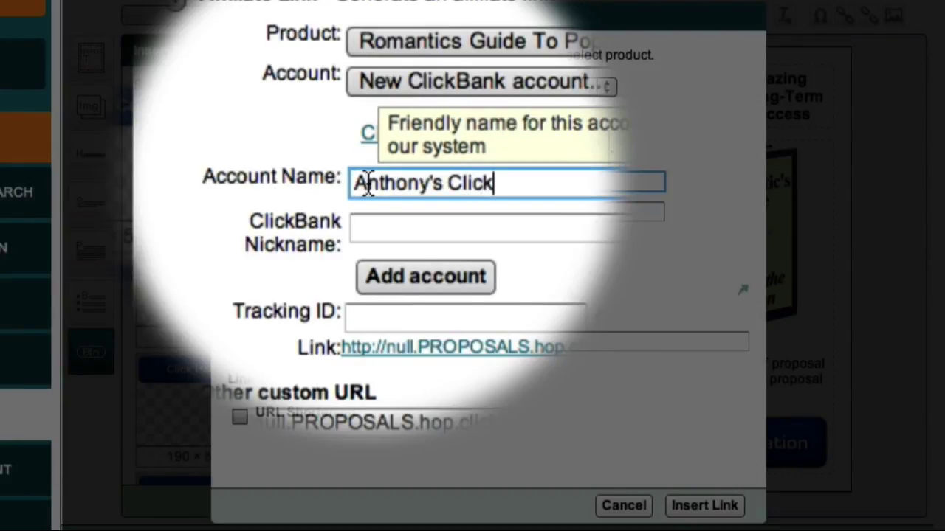
type("bank Account")
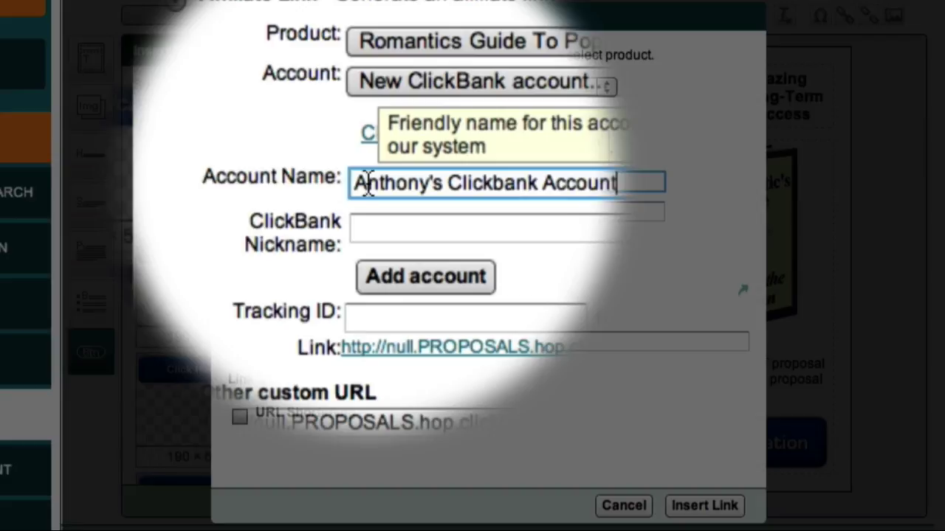
left_click(386, 209)
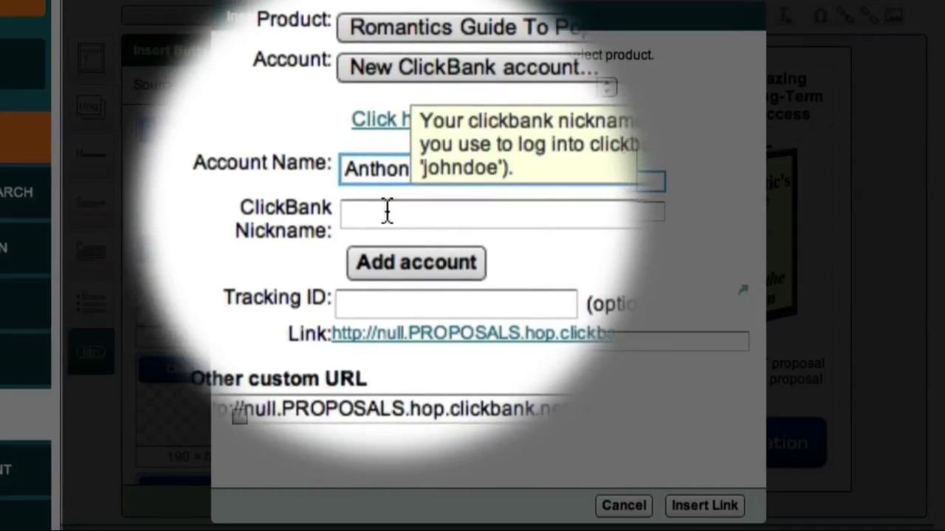
left_click(386, 212)
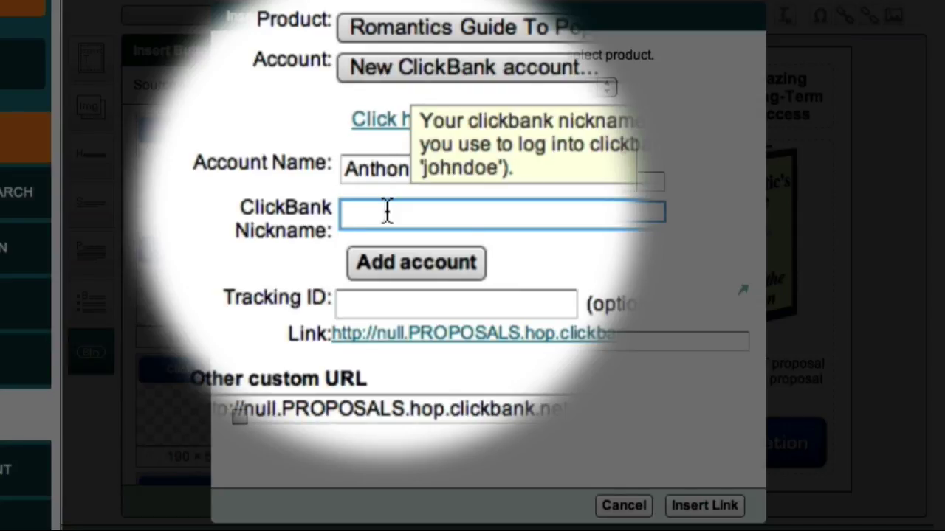
type("digimark")
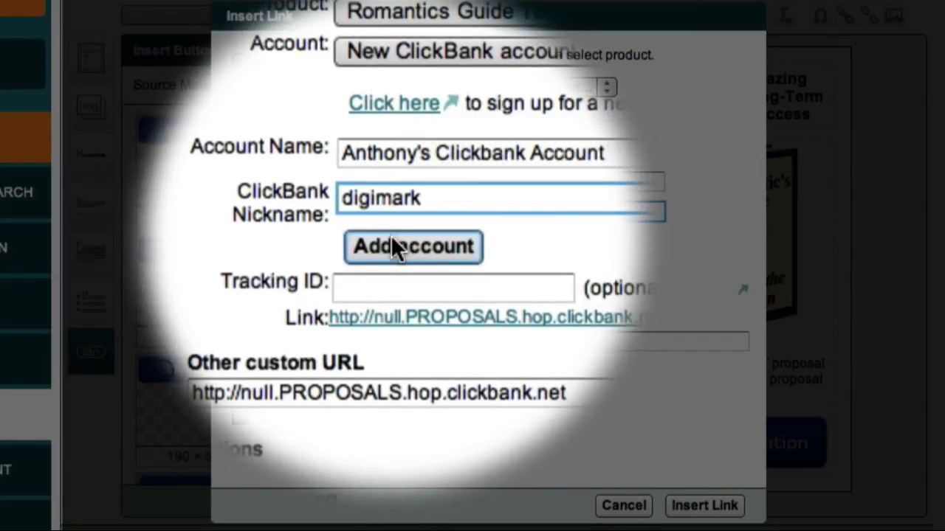
left_click(392, 240)
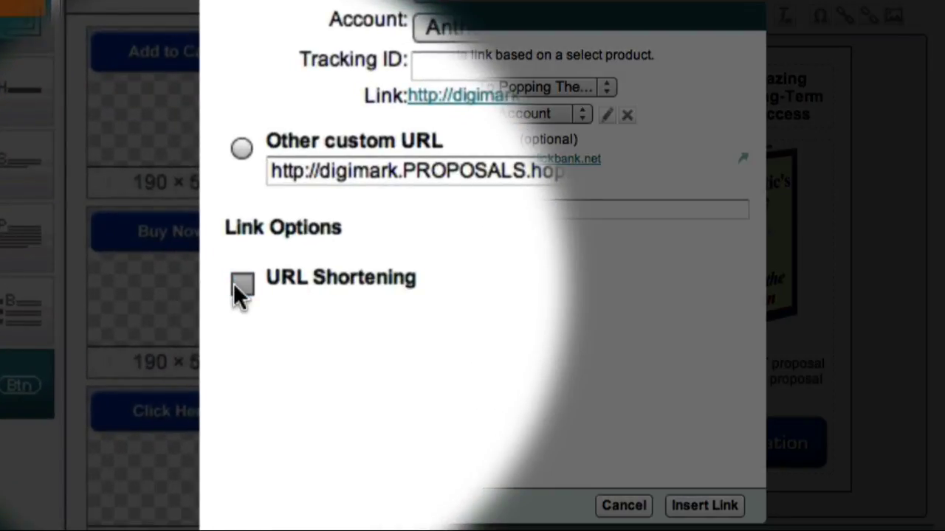
Enable URL Shortening and add a WordPress Direct account with its name, username and password
left_click(242, 284)
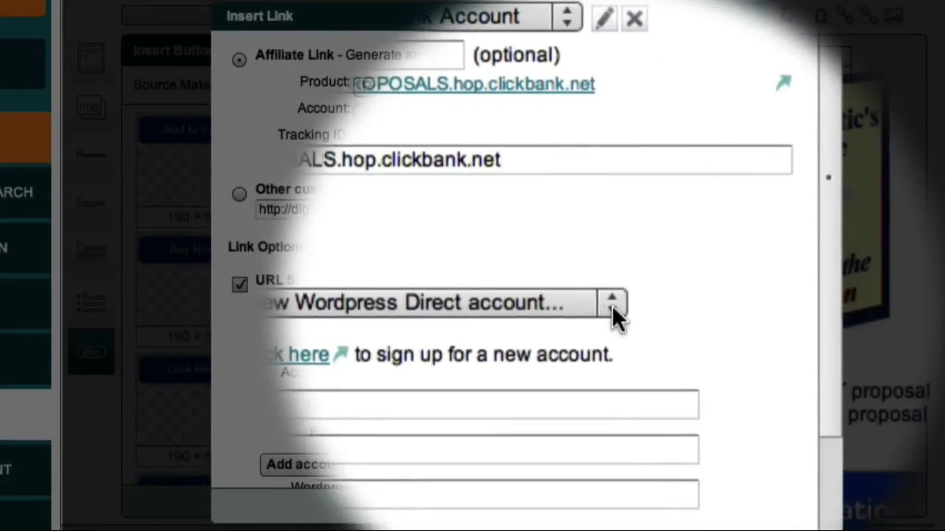
left_click(659, 303)
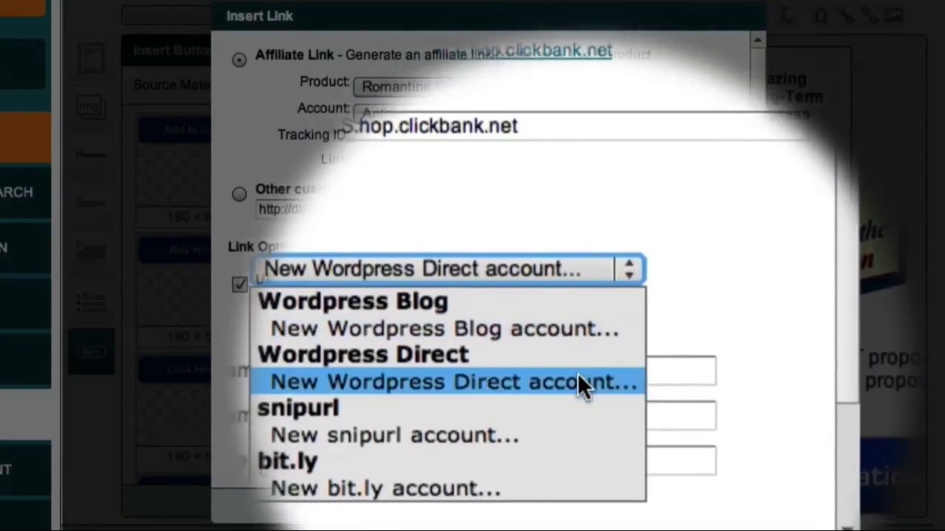
left_click(578, 374)
left_click(580, 382)
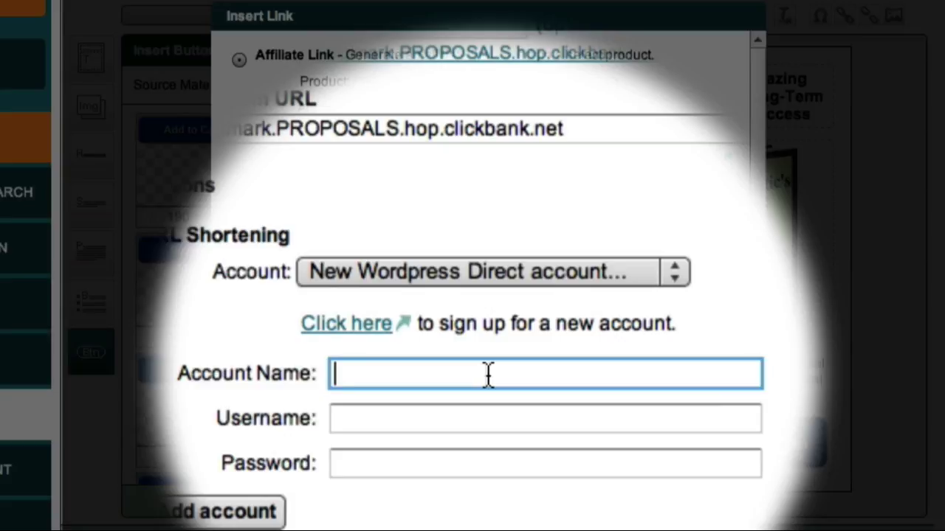
type("Anth")
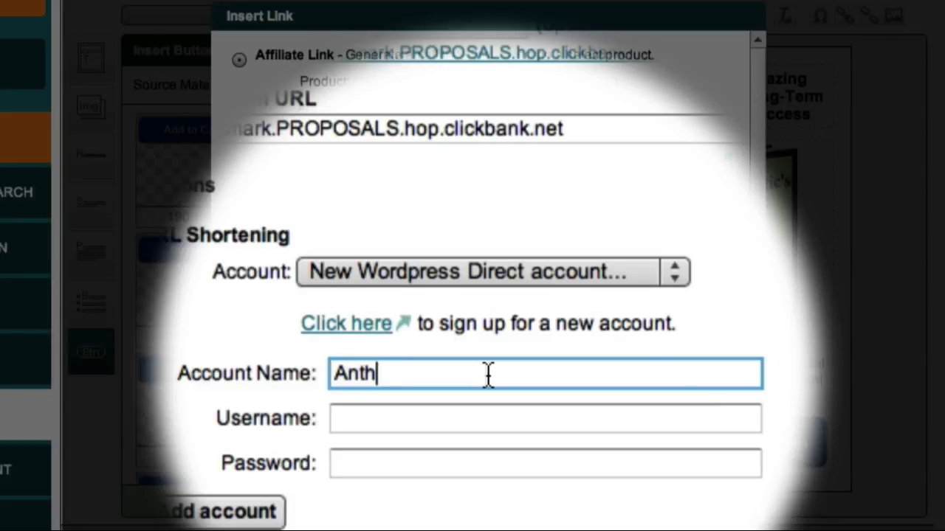
type("ony's WPD")
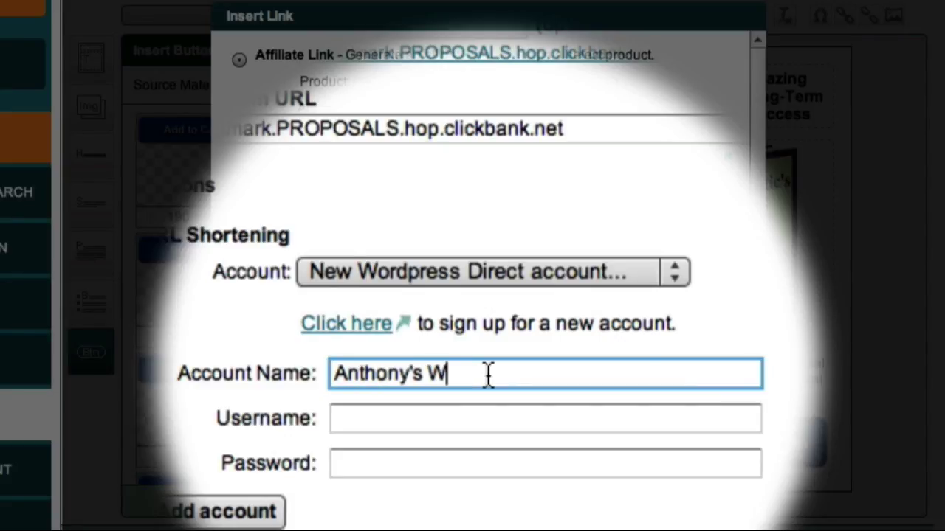
key("Tab")
key("super+v")
key("Tab")
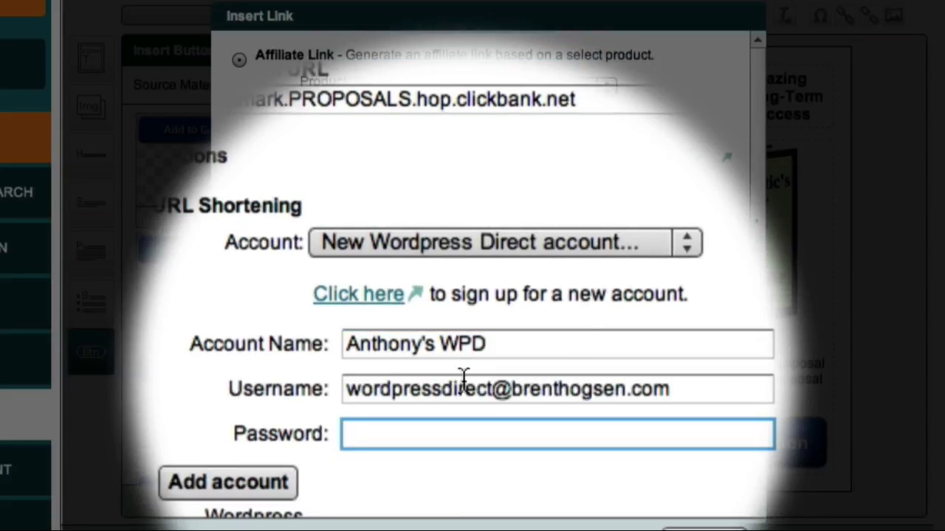
type("••••••")
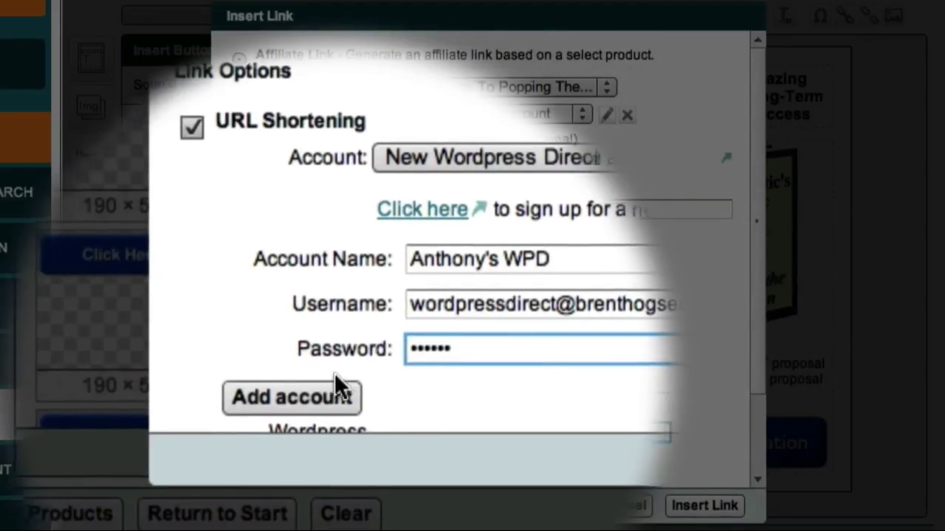
left_click(333, 378)
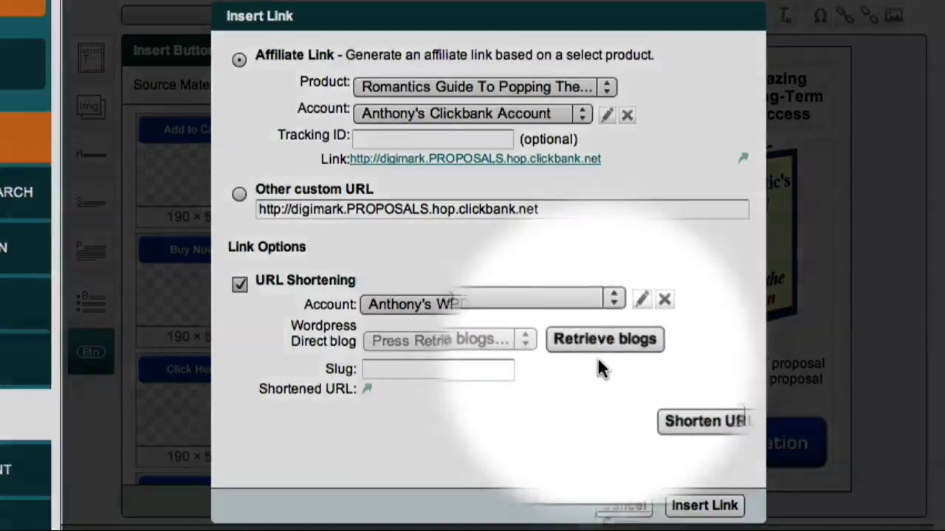
left_click(598, 349)
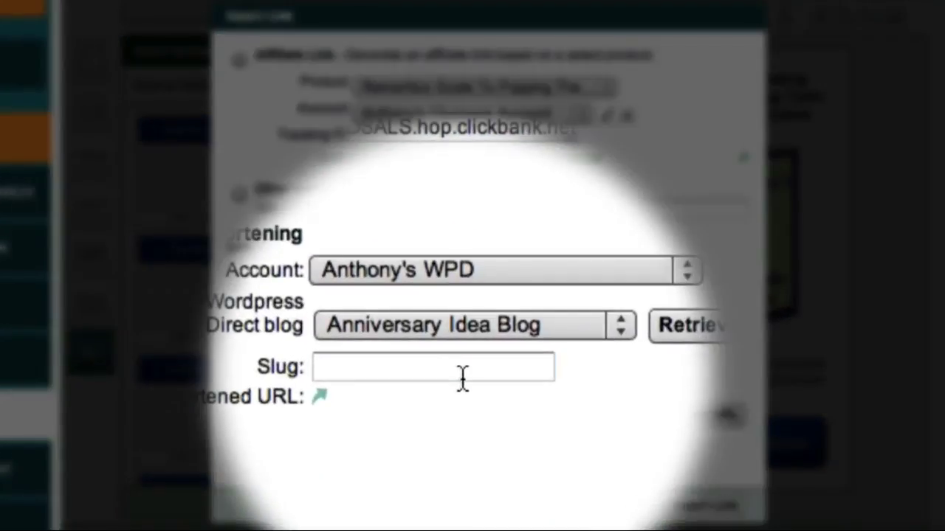
left_click(462, 375)
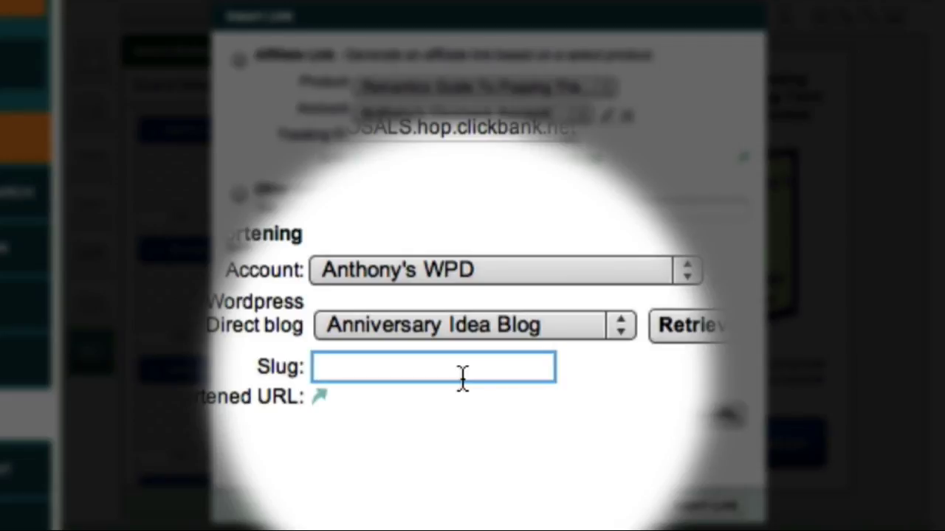
type("proposal")
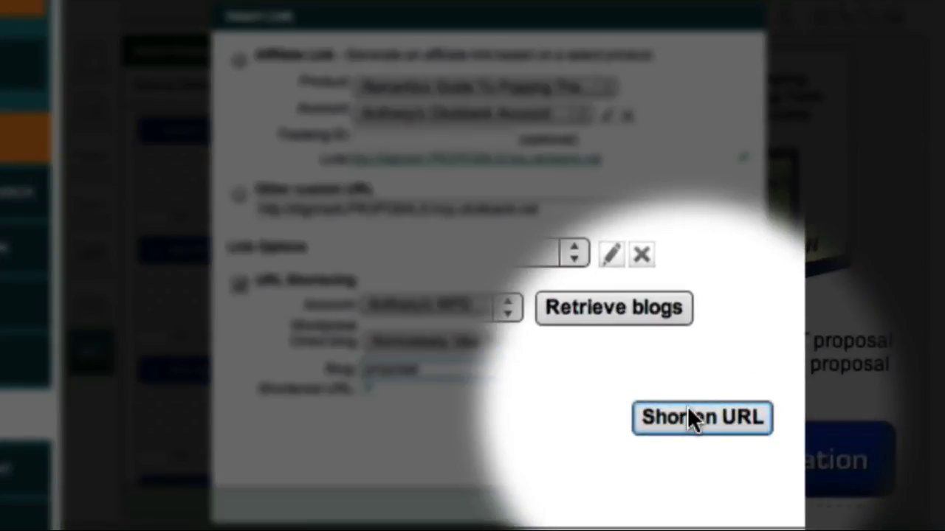
left_click(690, 408)
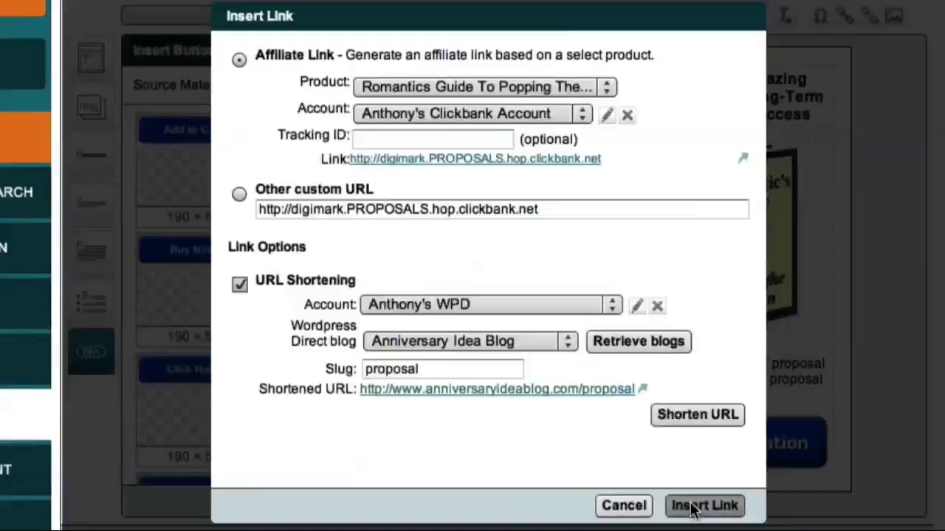
Insert the shortened link into the sidebar ad and publish the ad copy
left_click(693, 463)
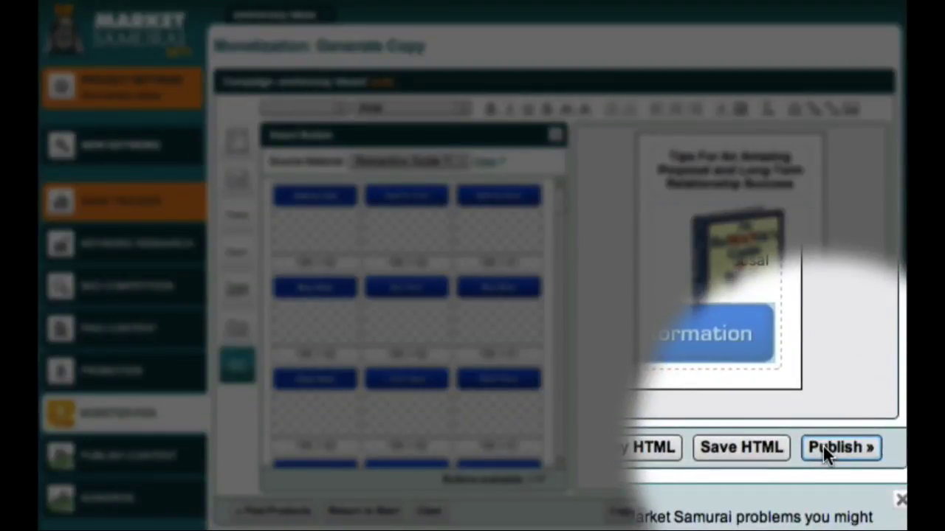
left_click(823, 446)
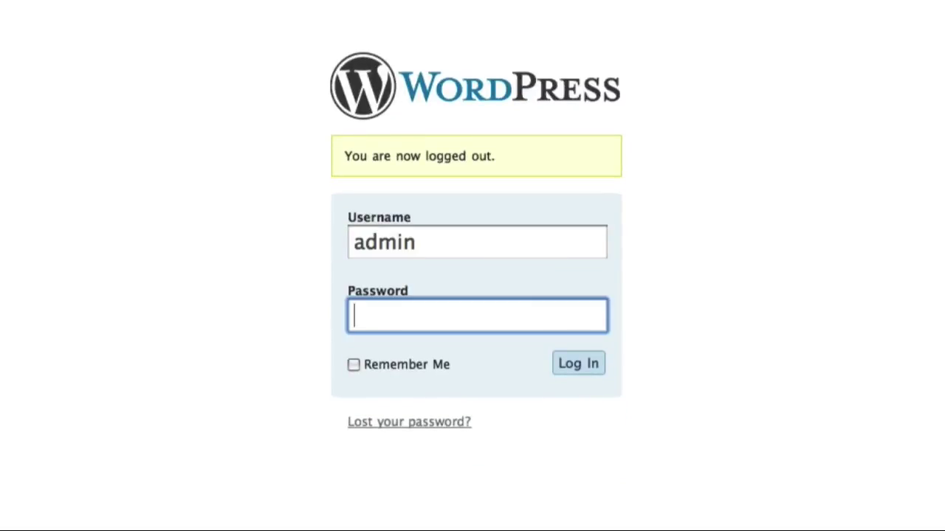
Log in to wp-admin and check the 'proposal' link in the Pretty Link list
type("••••••")
key("Return")
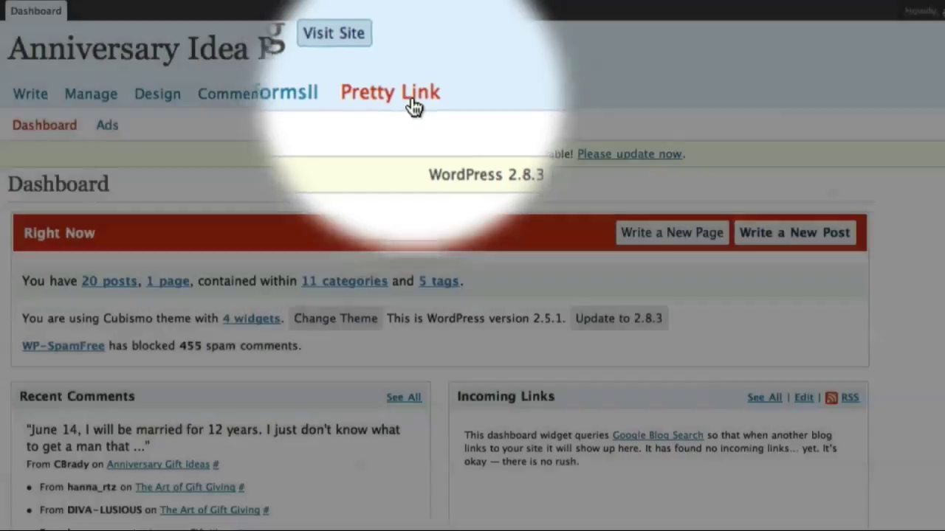
left_click(412, 102)
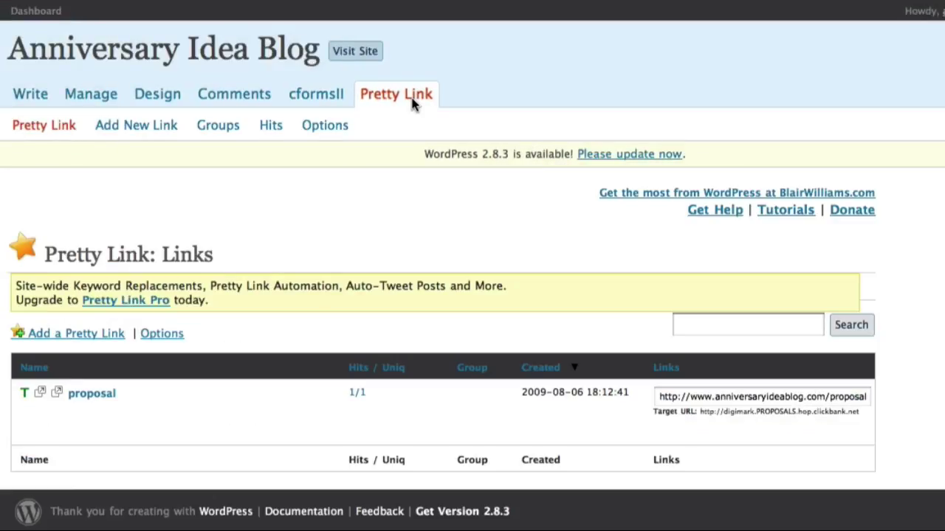